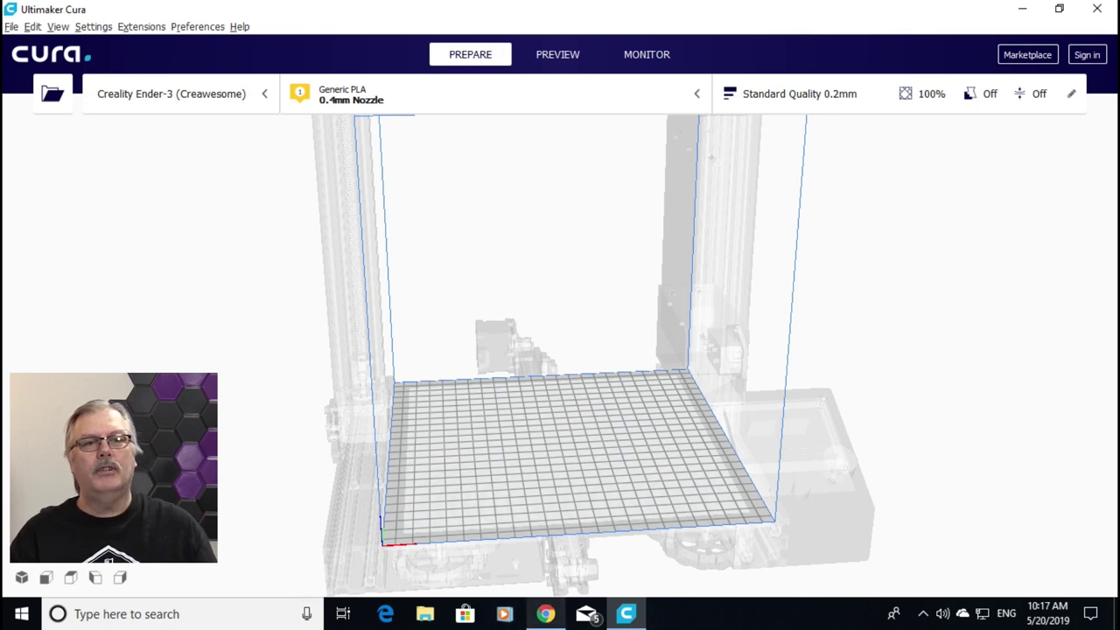
Switch to Chrome and review the Heat tower (190-240) 5mm steps page on Thingiverse, including its summary, print settings and notes
click(545, 614)
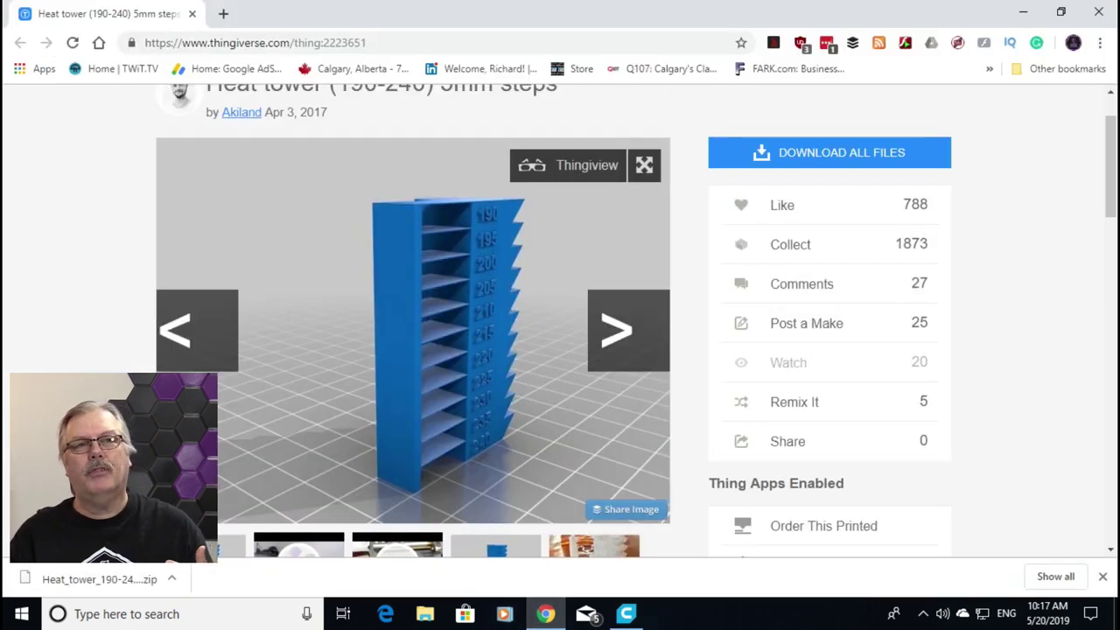
scroll(413, 350, up, 1)
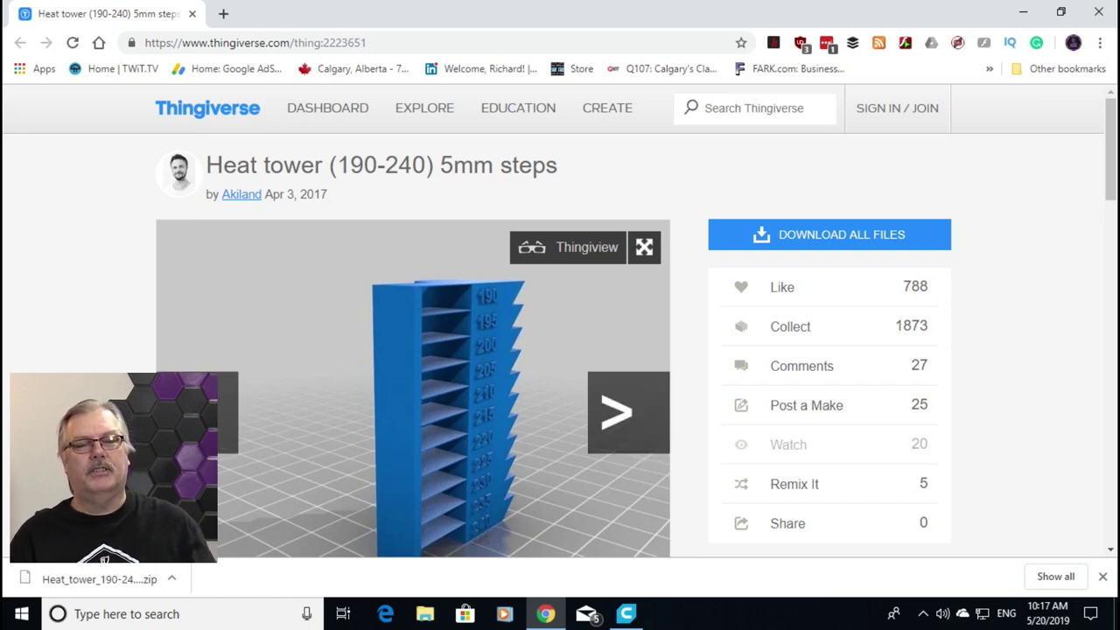
scroll(559, 349, down, 9)
scroll(560, 350, down, 2)
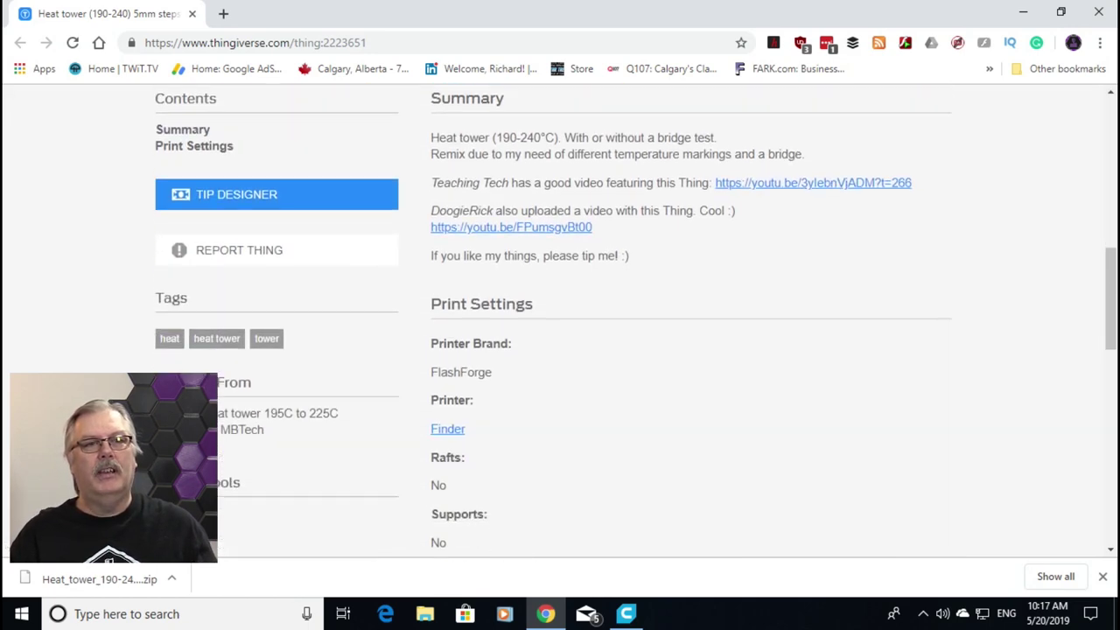
scroll(560, 350, up, 2)
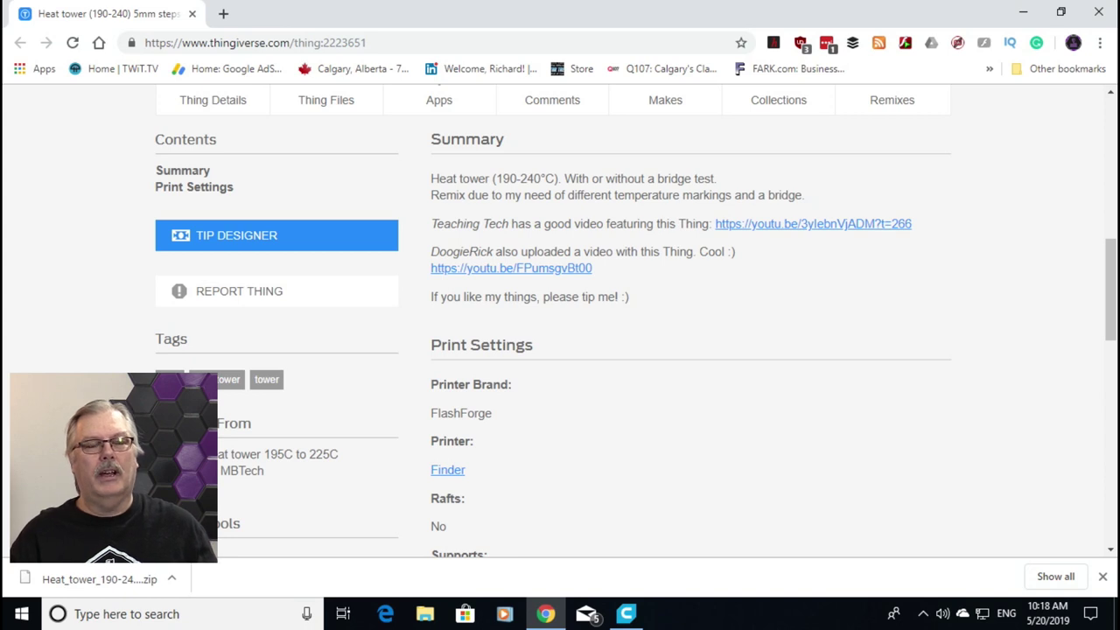
scroll(635, 322, down, 3)
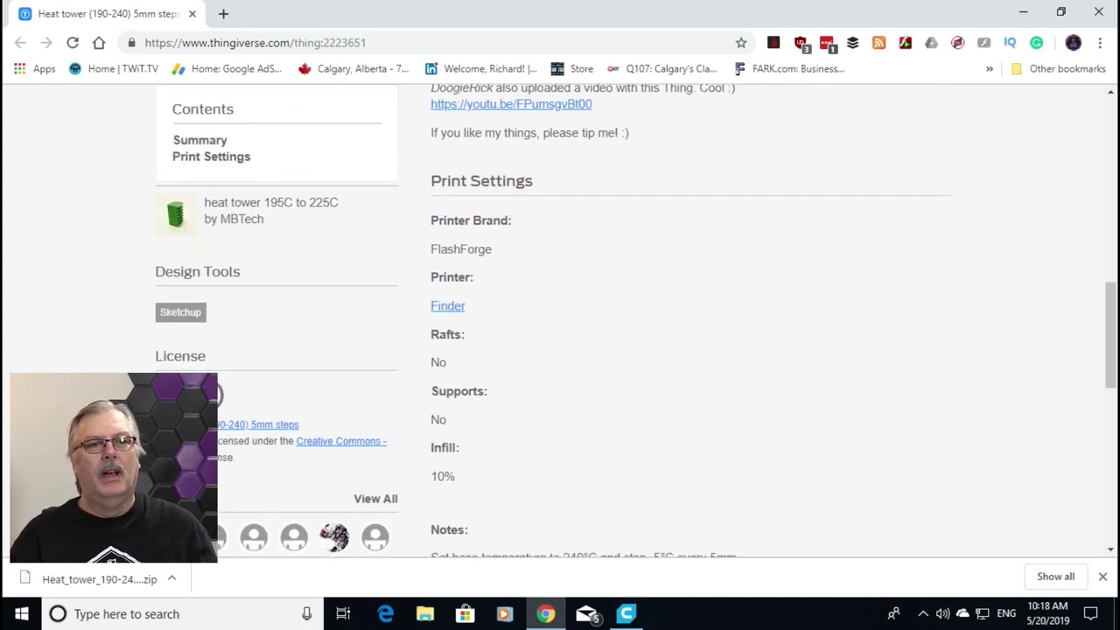
scroll(635, 322, down, 2)
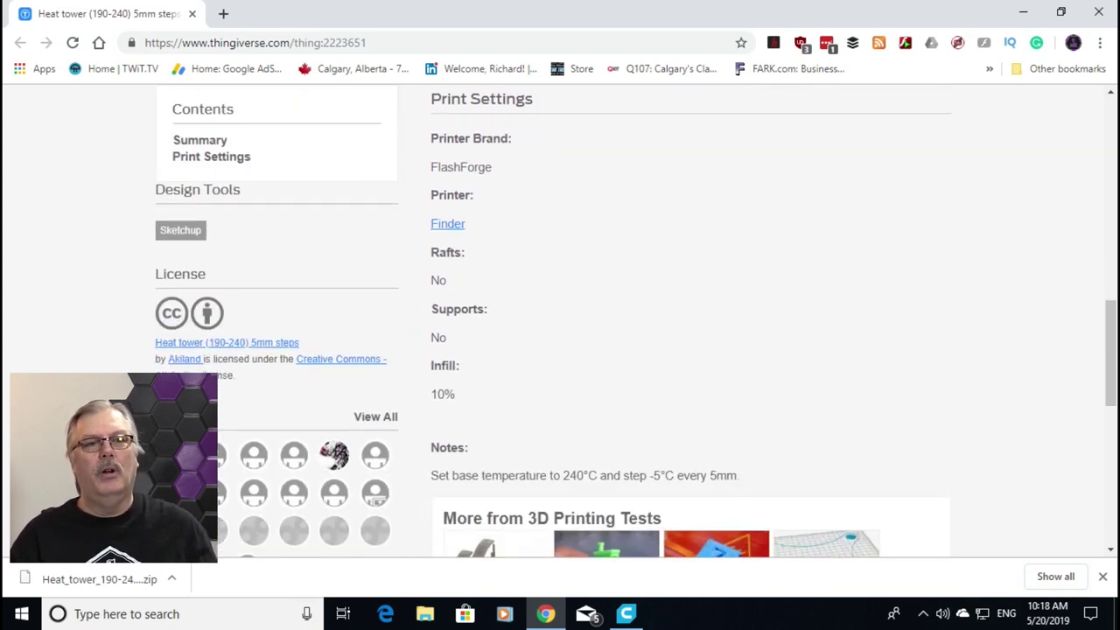
scroll(635, 322, down, 3)
scroll(635, 322, up, 10)
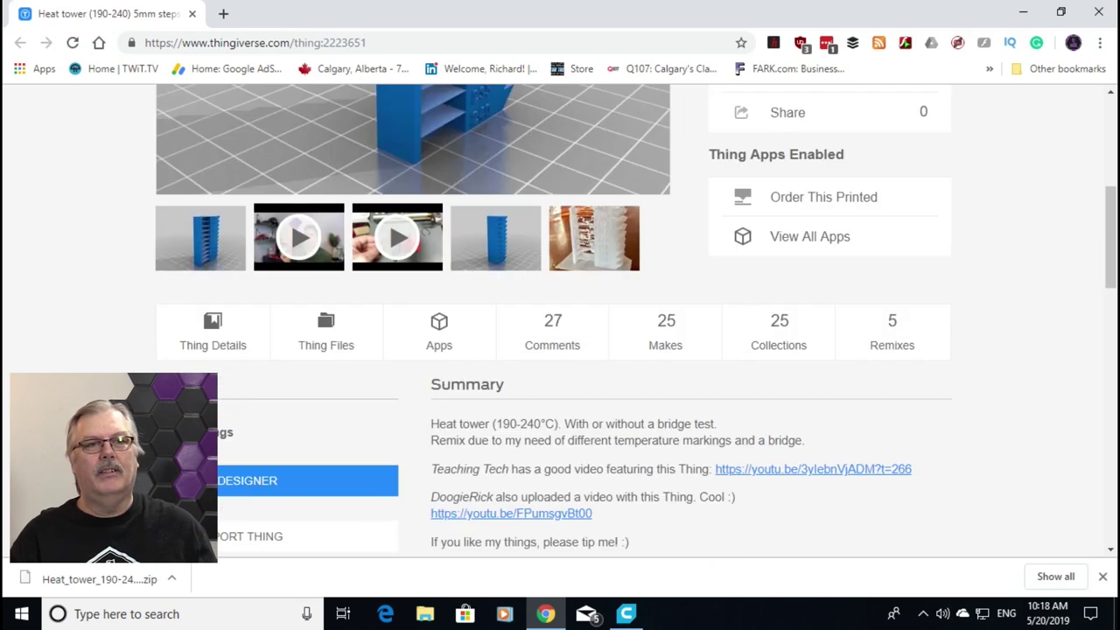
scroll(559, 321, up, 5)
scroll(559, 321, down, 1)
scroll(559, 321, up, 1)
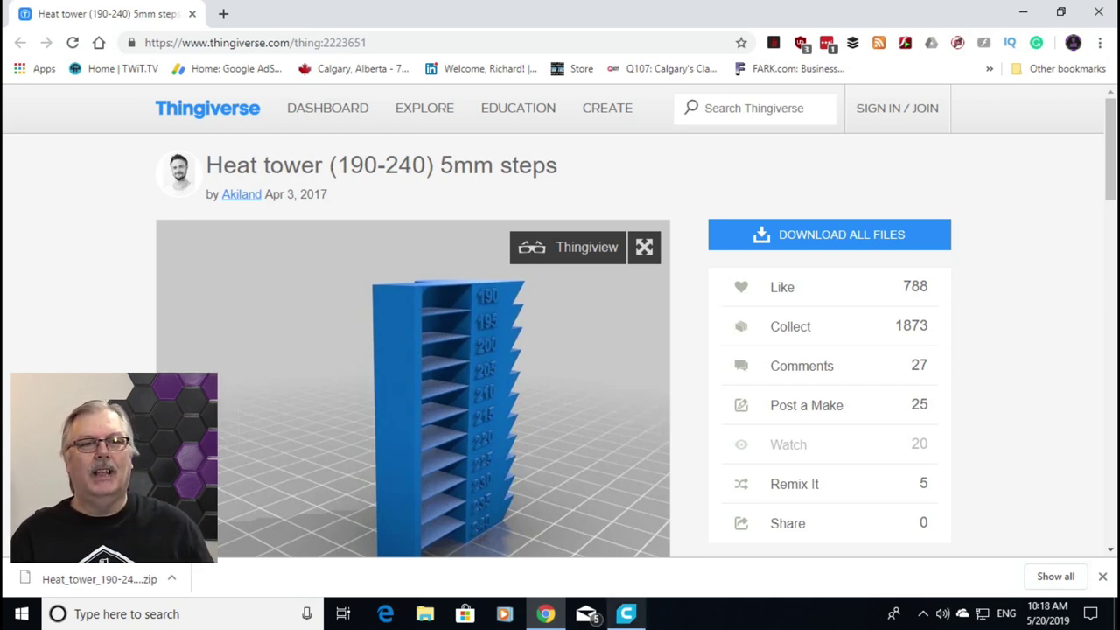
Switch back to Ultimaker Cura and load the Heat_tower_190-240_Bridge model onto the build plate
click(625, 614)
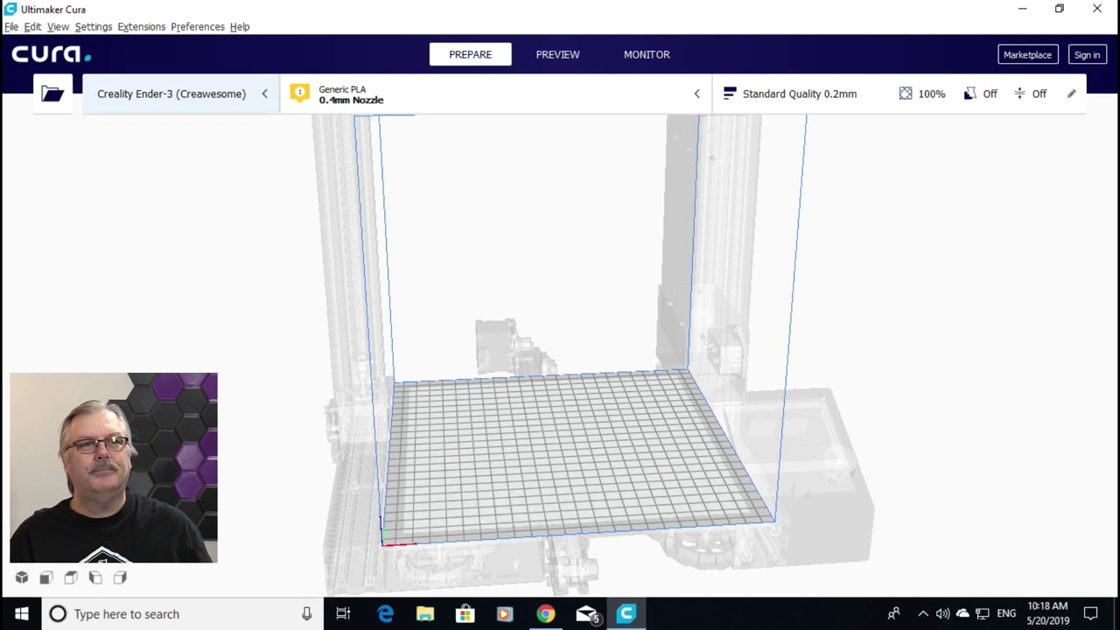
click(53, 94)
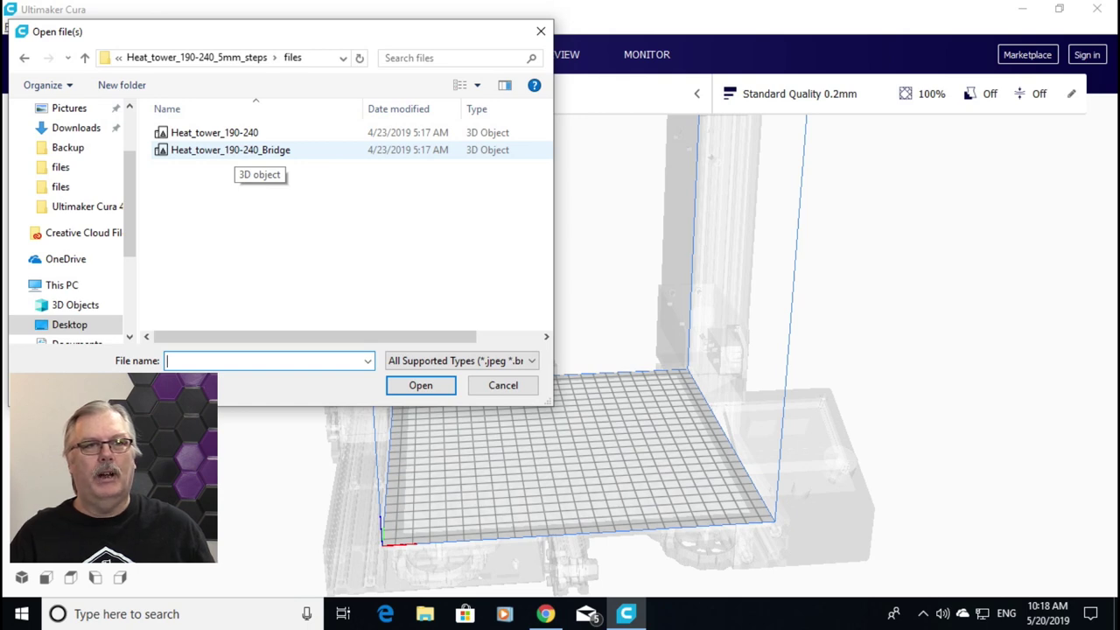
click(230, 150)
click(420, 385)
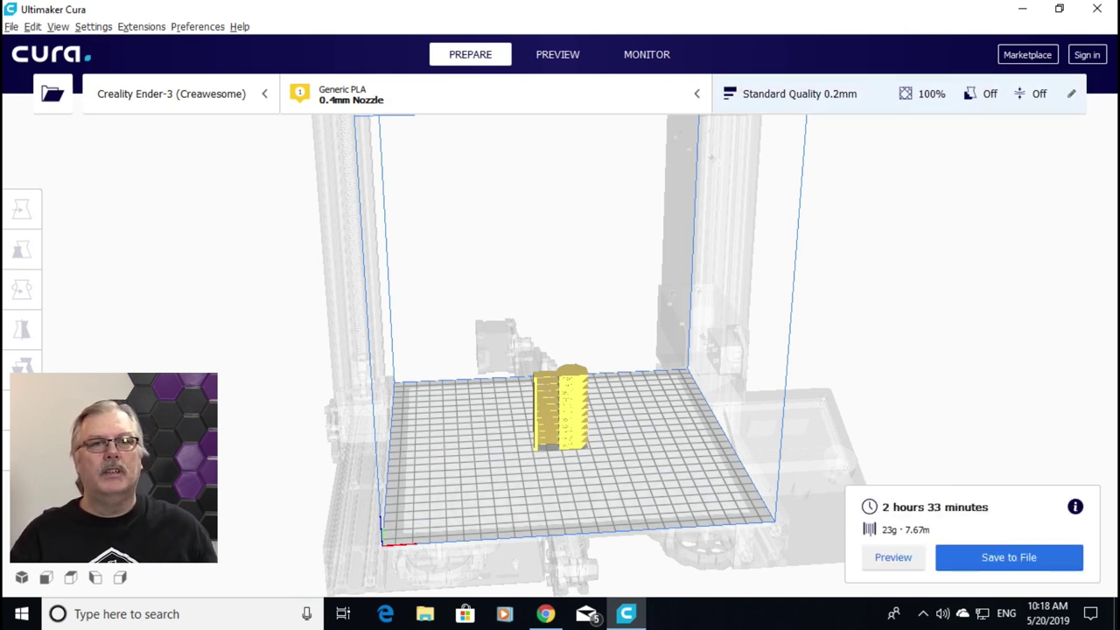
Open the print settings and expand the Material category
click(799, 93)
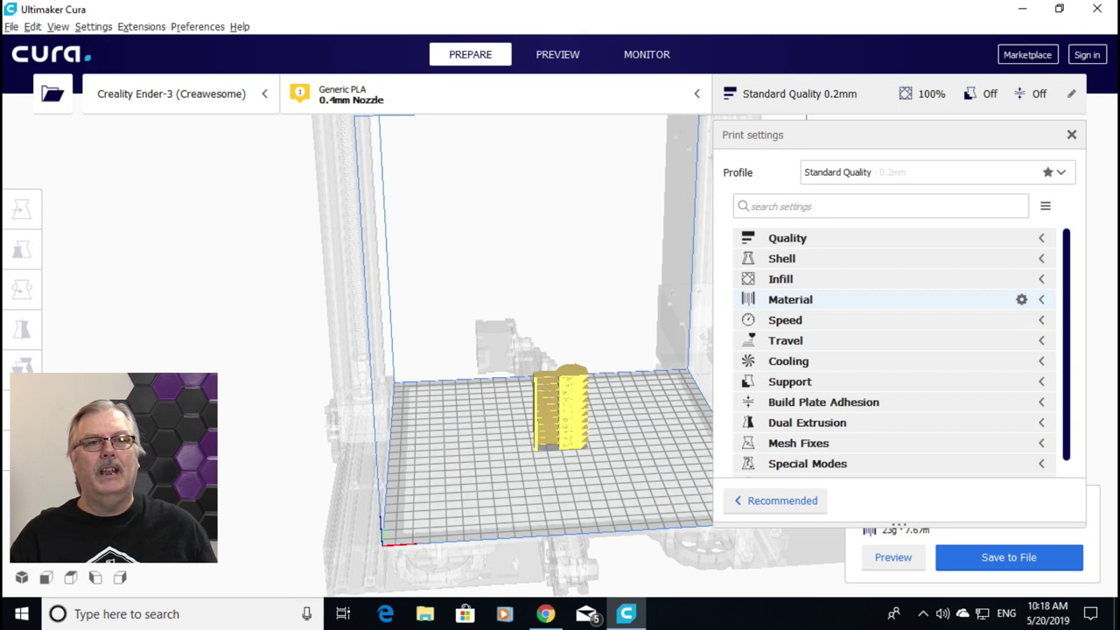
click(840, 299)
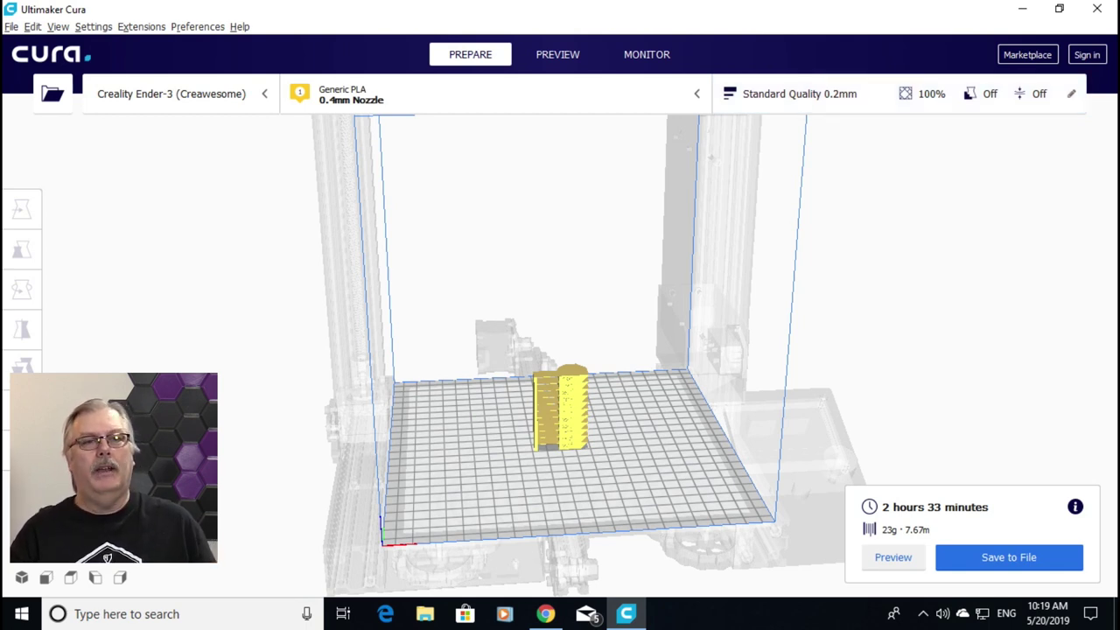
Examine the heat tower model up close, checking the temperature labels and bridges from base to top
key(Down)
key(Down)
key(Down)
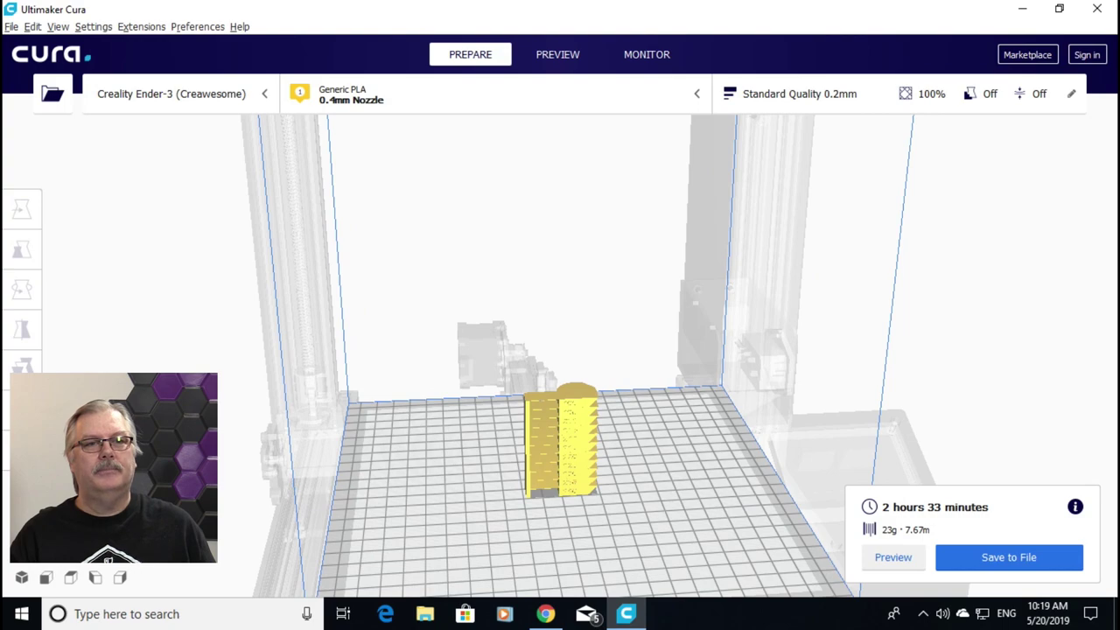
scroll(564, 280, up, 10)
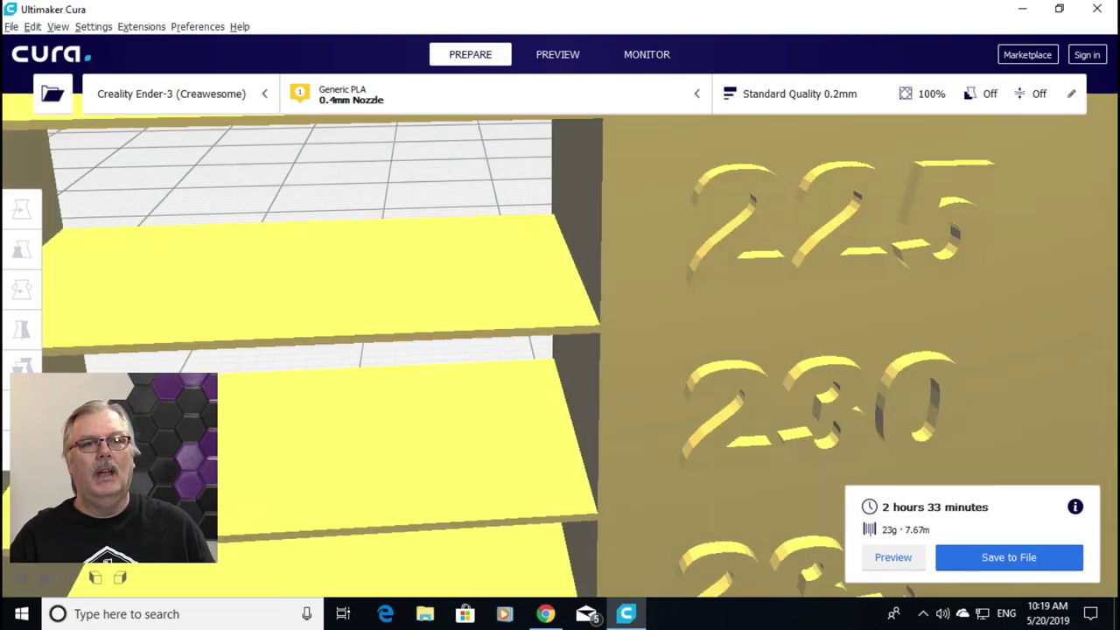
scroll(564, 280, down, 10)
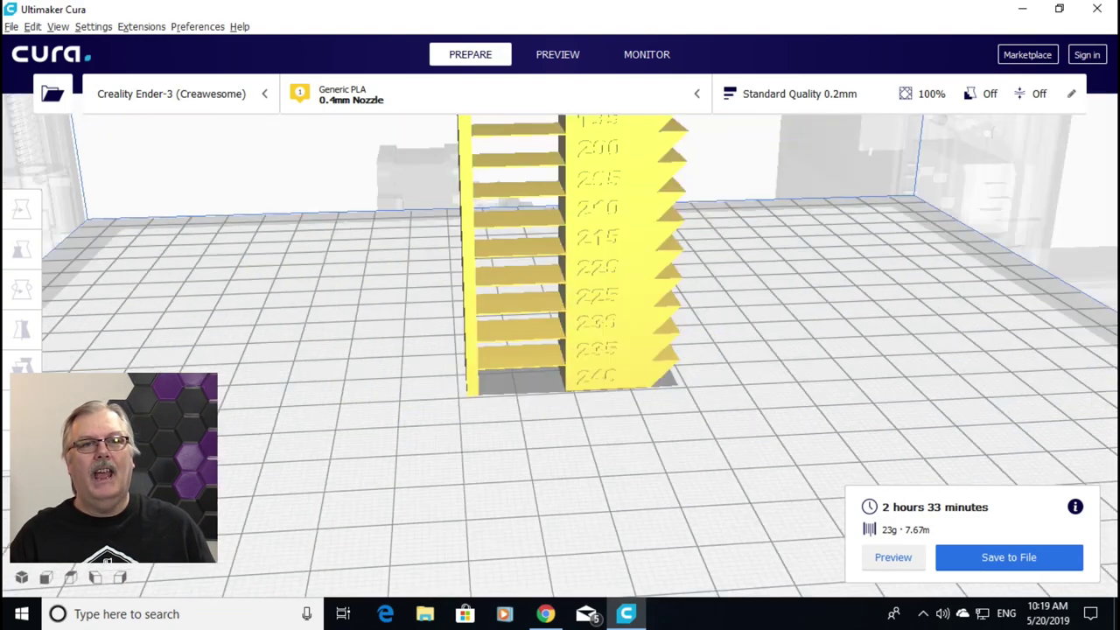
key(Down)
key(Down)
key(Down)
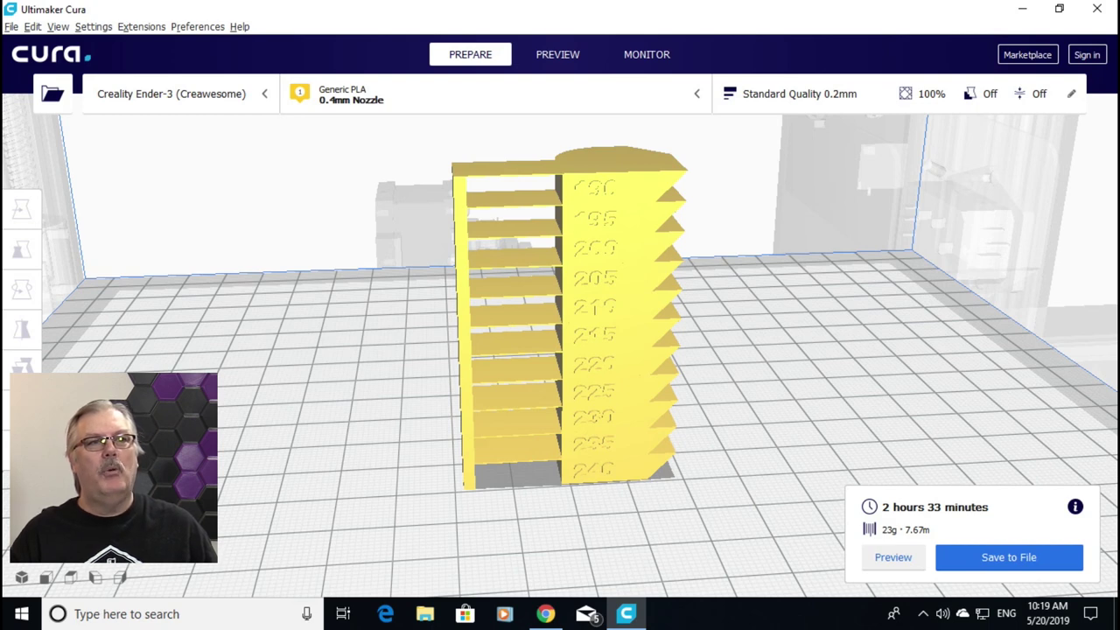
Open the Modify G-Code post-processing plugin
key(alt+x)
key(Down)
key(Down)
key(Down)
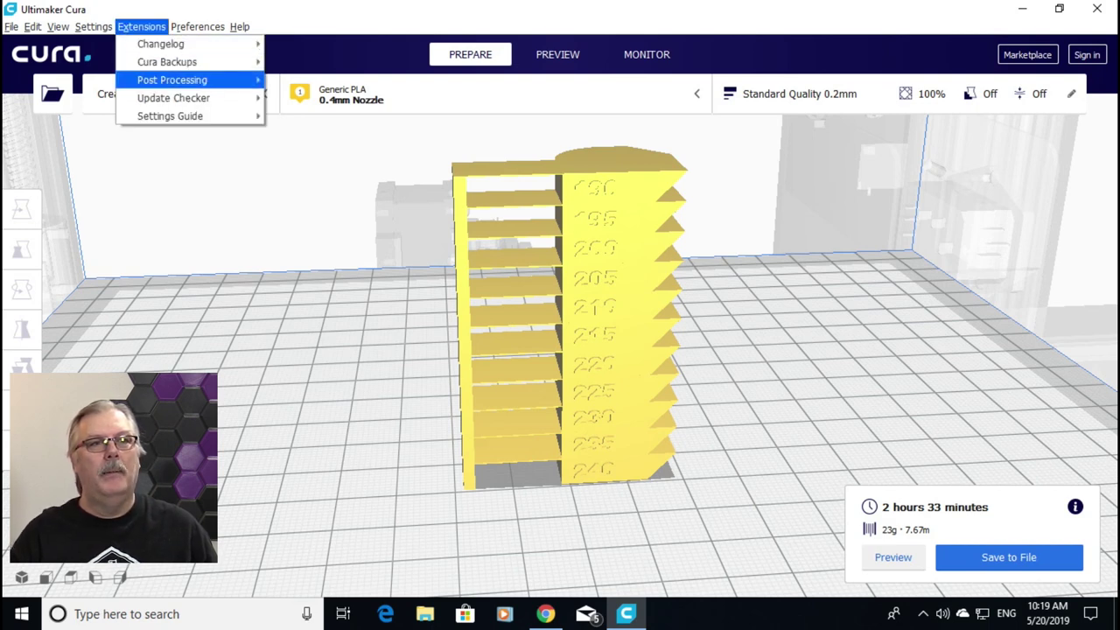
key(Down)
key(Up)
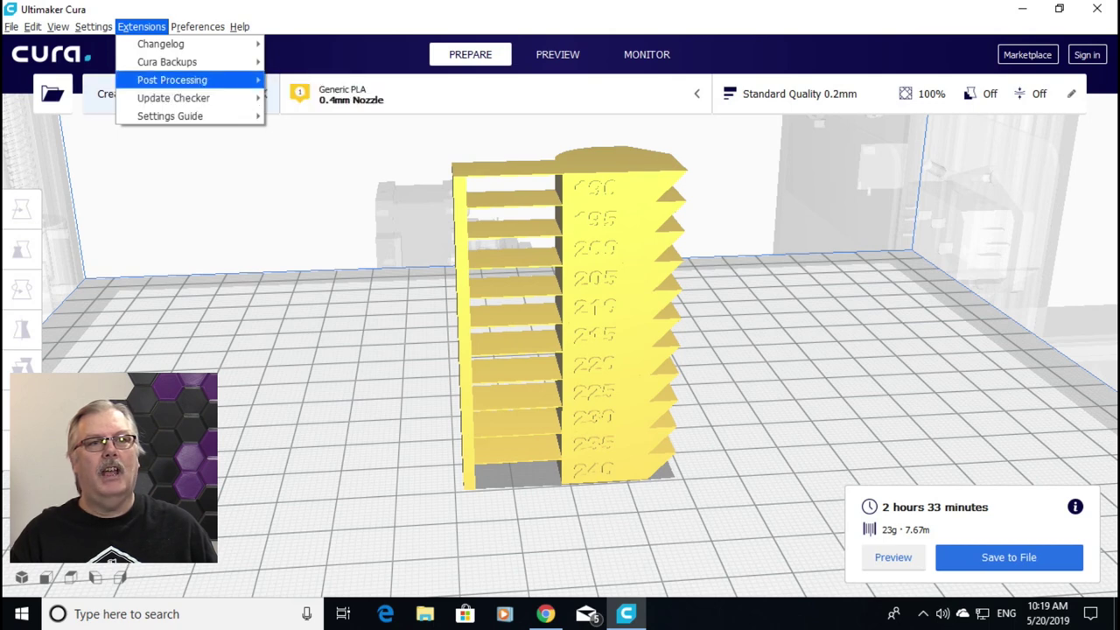
key(Right)
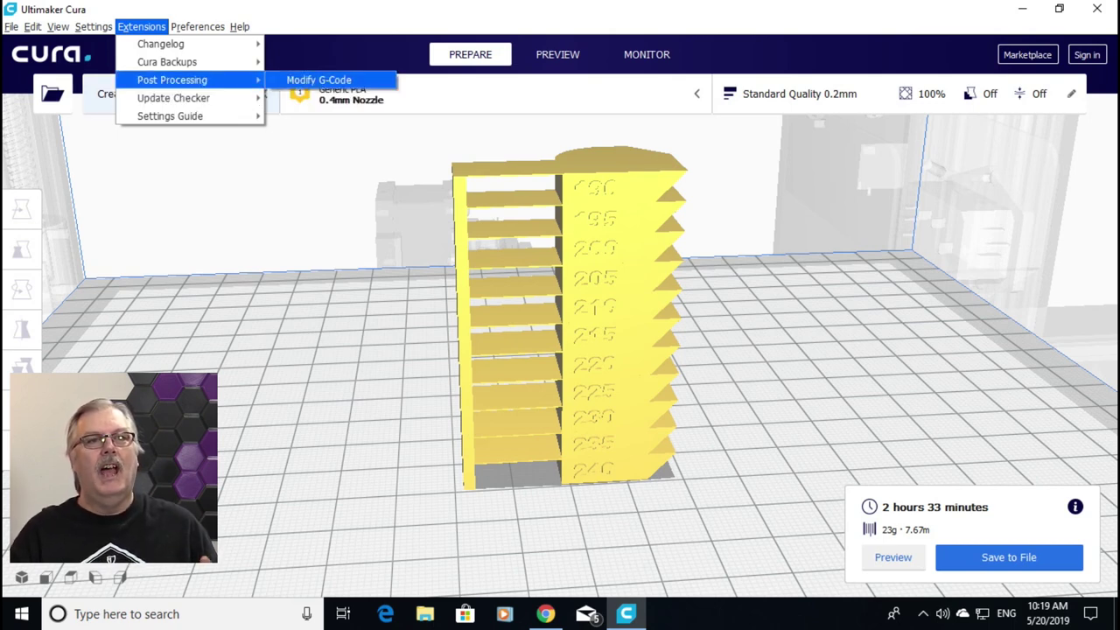
key(Return)
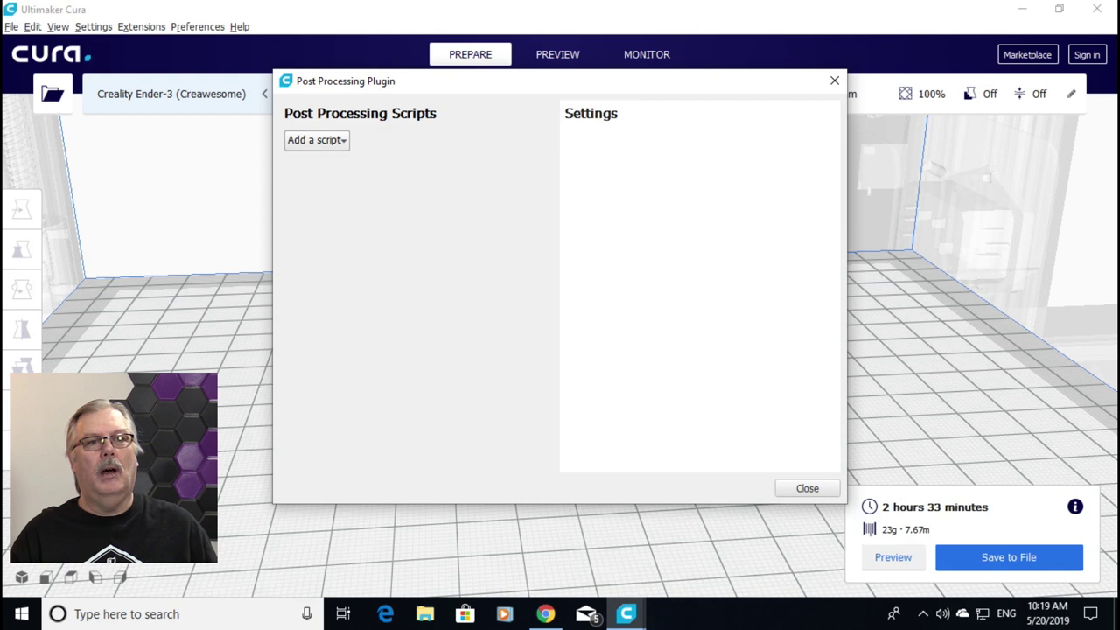
Add a ChangeAtZ 5.1.1 (Experimental) post-processing script
key(space)
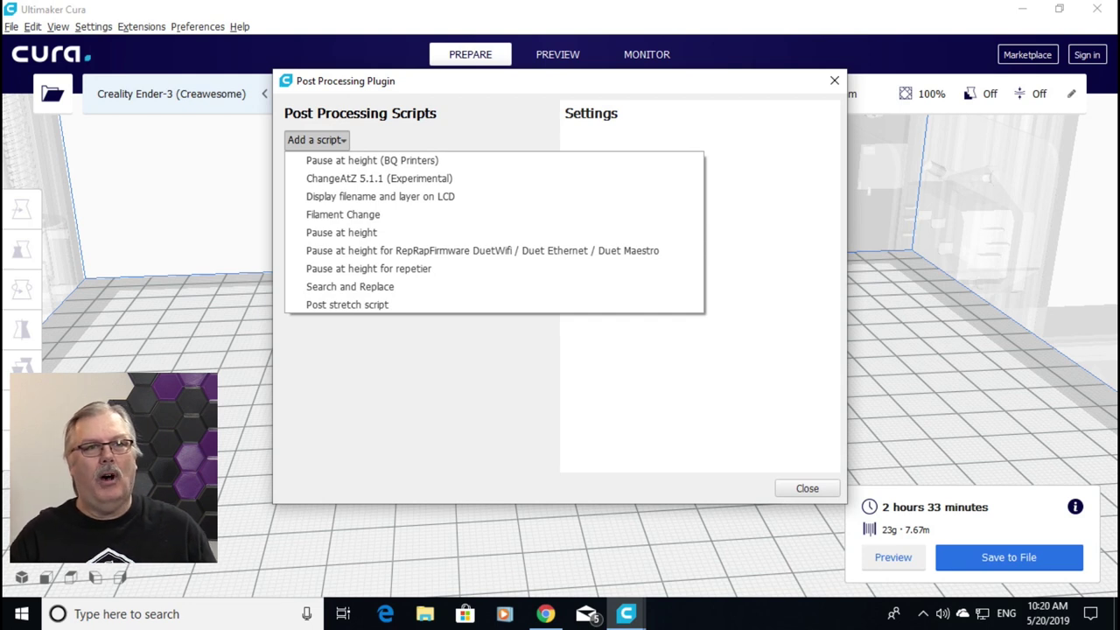
key(Down)
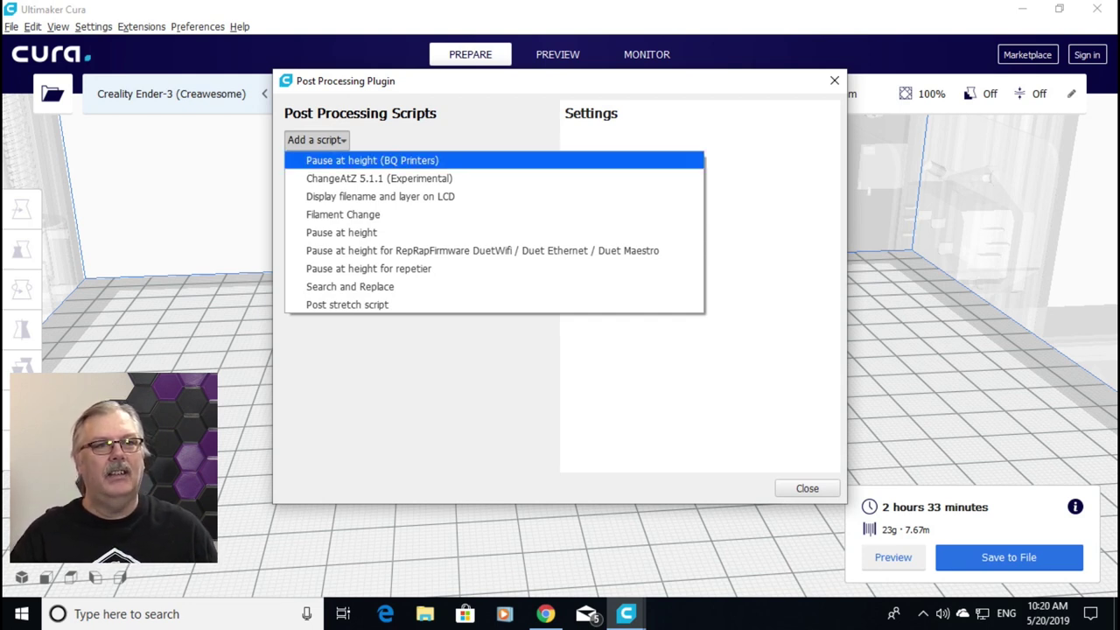
key(Down)
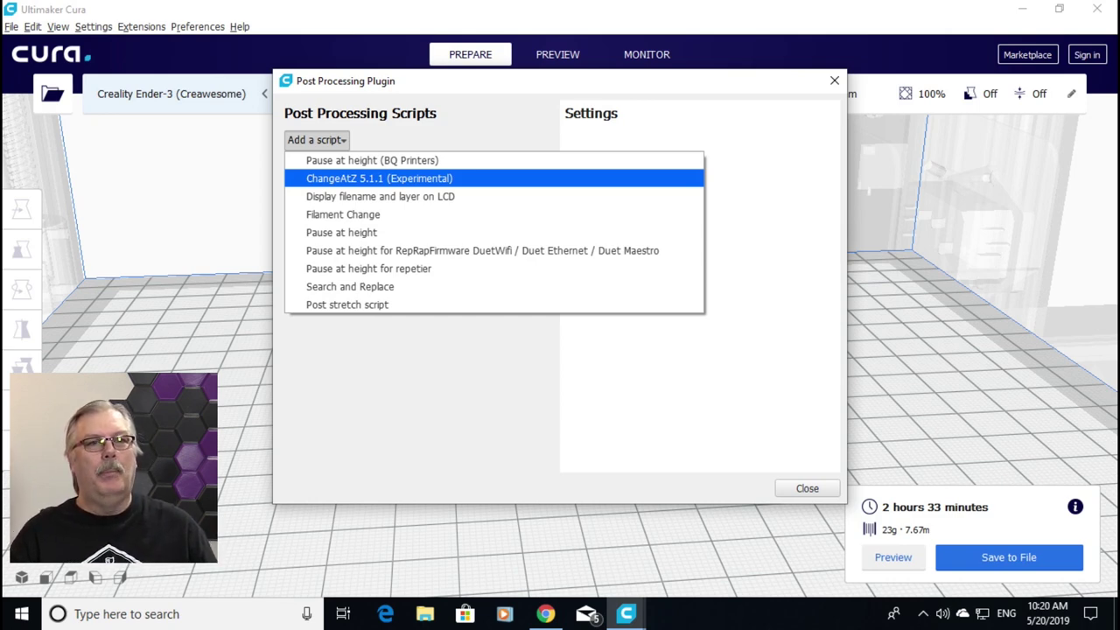
key(Return)
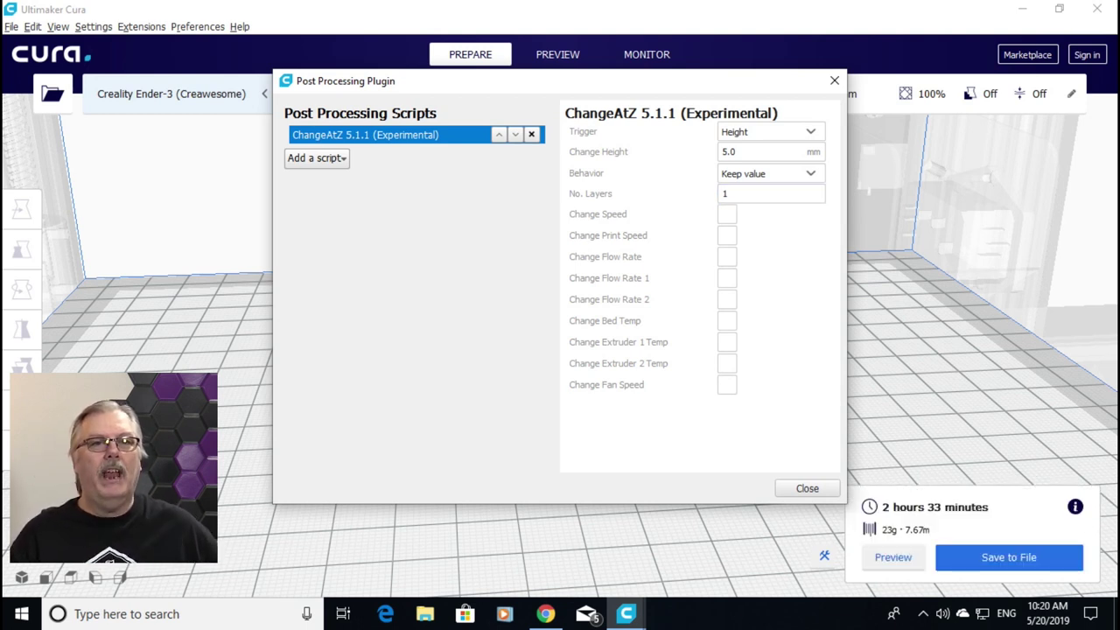
Enable the extruder 1 temperature change in the first ChangeAtZ script and set it to 235 °C
click(761, 151)
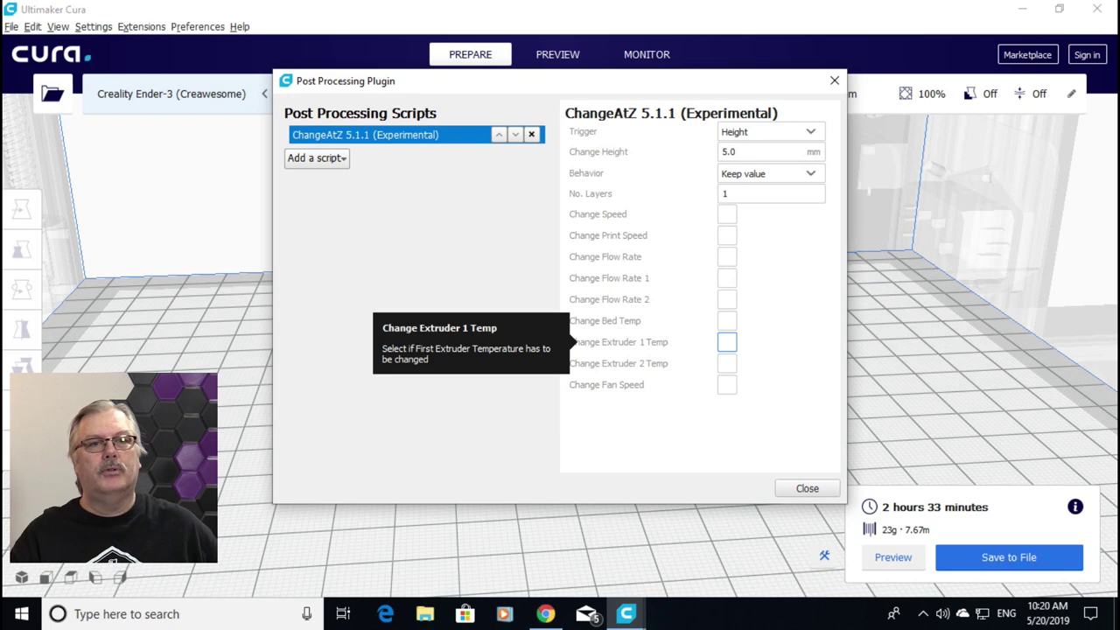
click(726, 342)
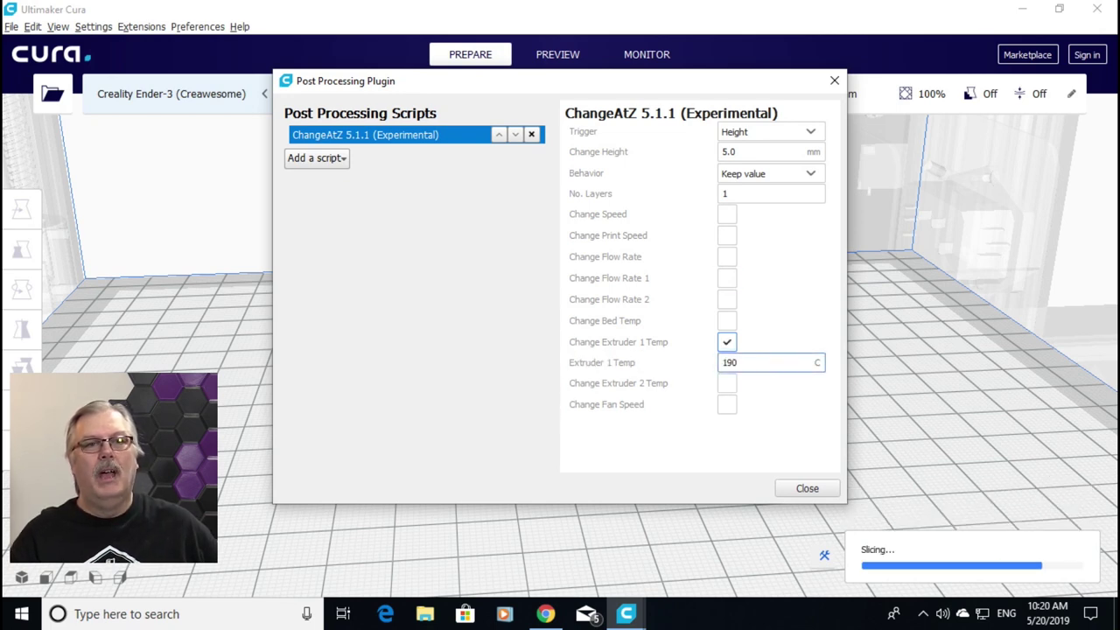
double_click(729, 362)
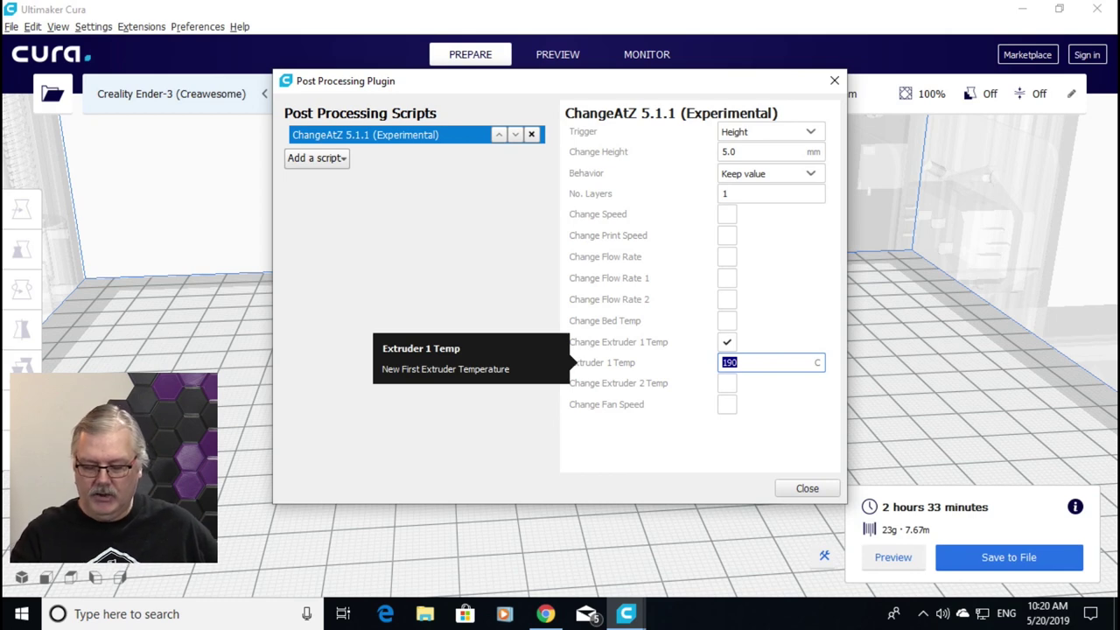
text(235)
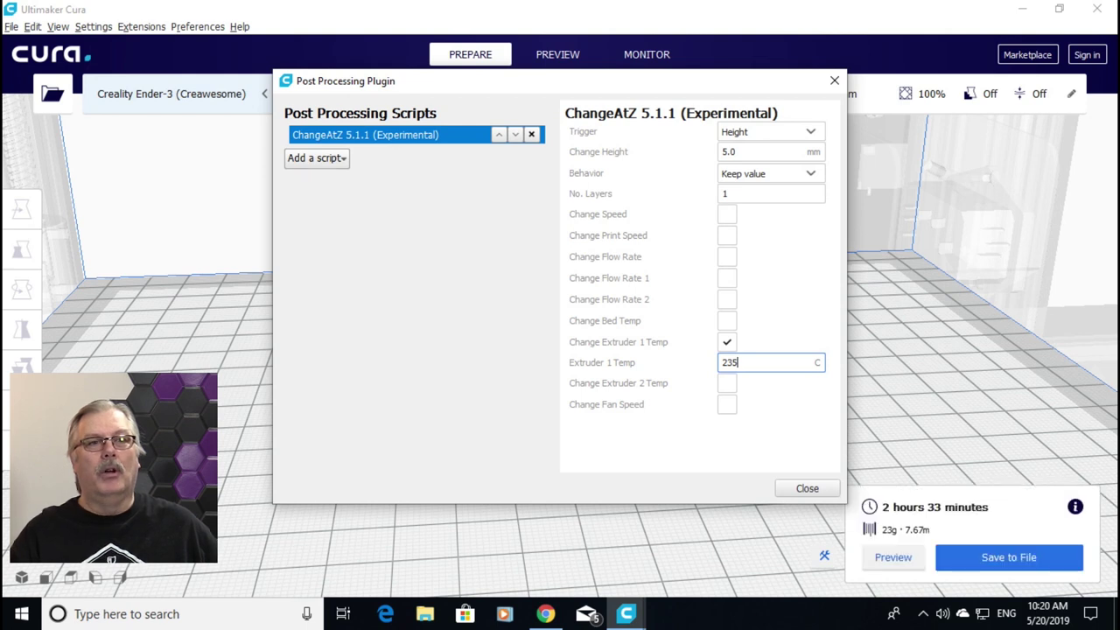
Add a second ChangeAtZ 5.1.1 (Experimental) script and set its change height to 10 mm
click(316, 157)
click(368, 193)
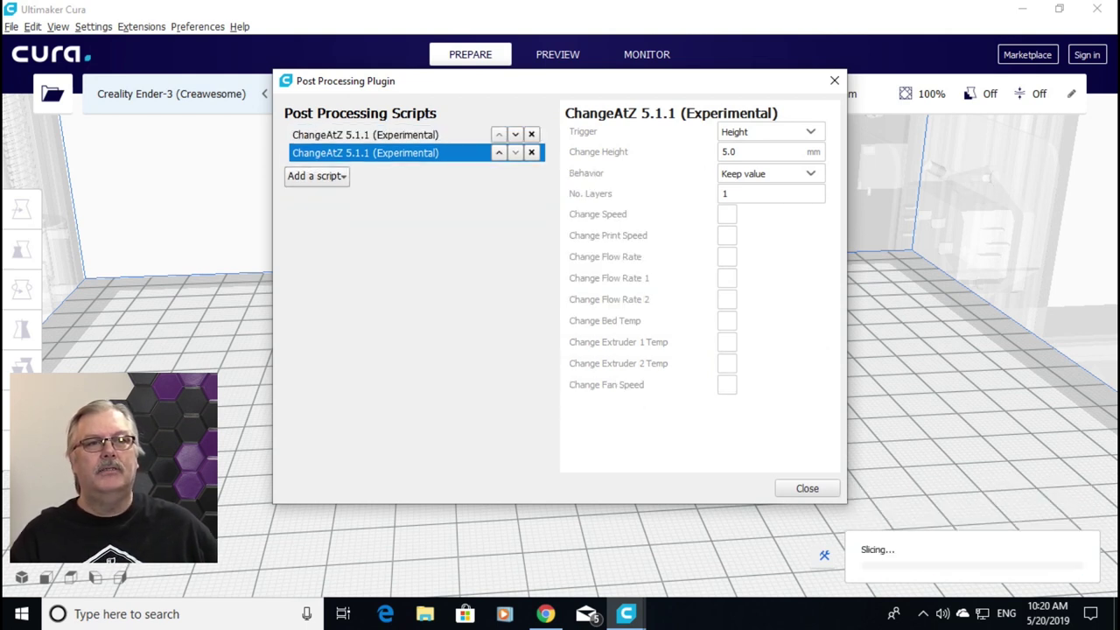
click(760, 151)
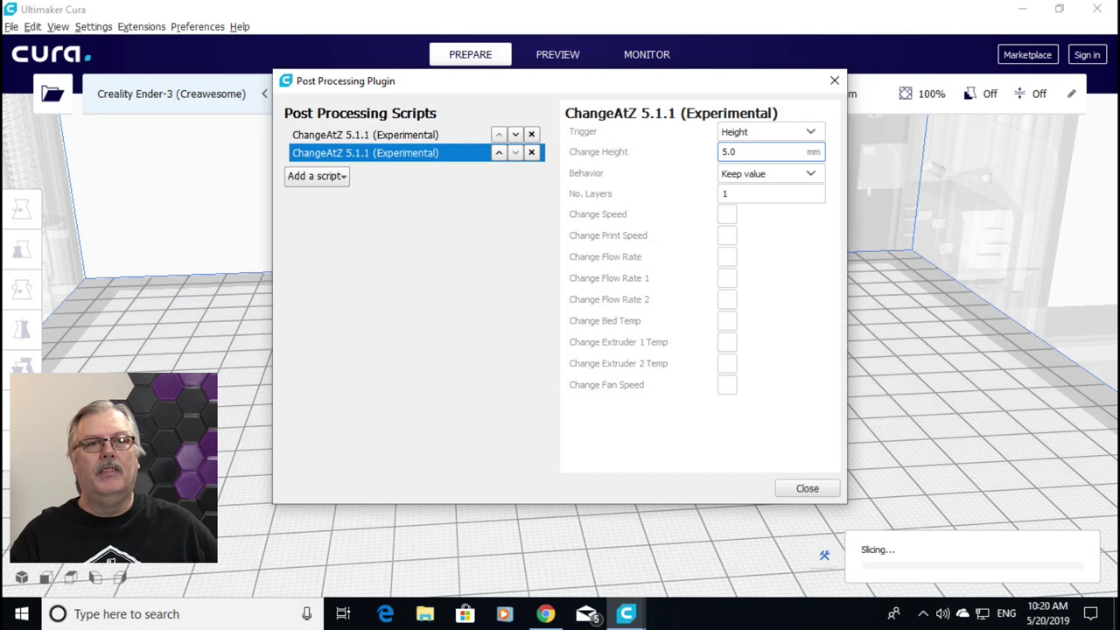
key(ctrl+a)
text(10)
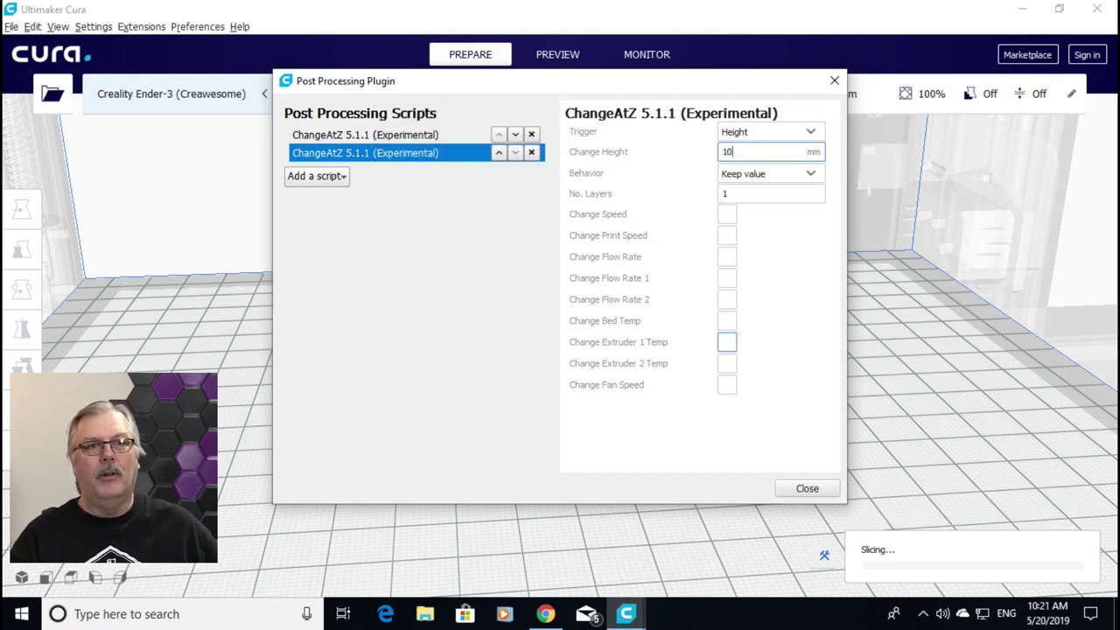
Enable the extruder 1 temperature change in the second ChangeAtZ script and set it to 230 °C
click(726, 342)
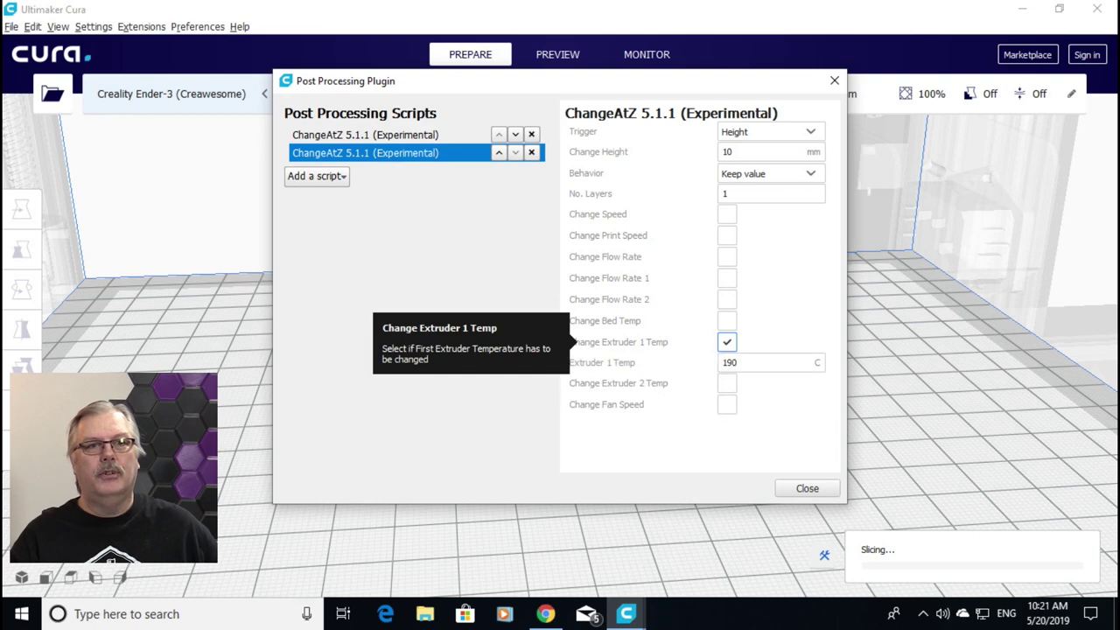
click(729, 362)
double_click(729, 362)
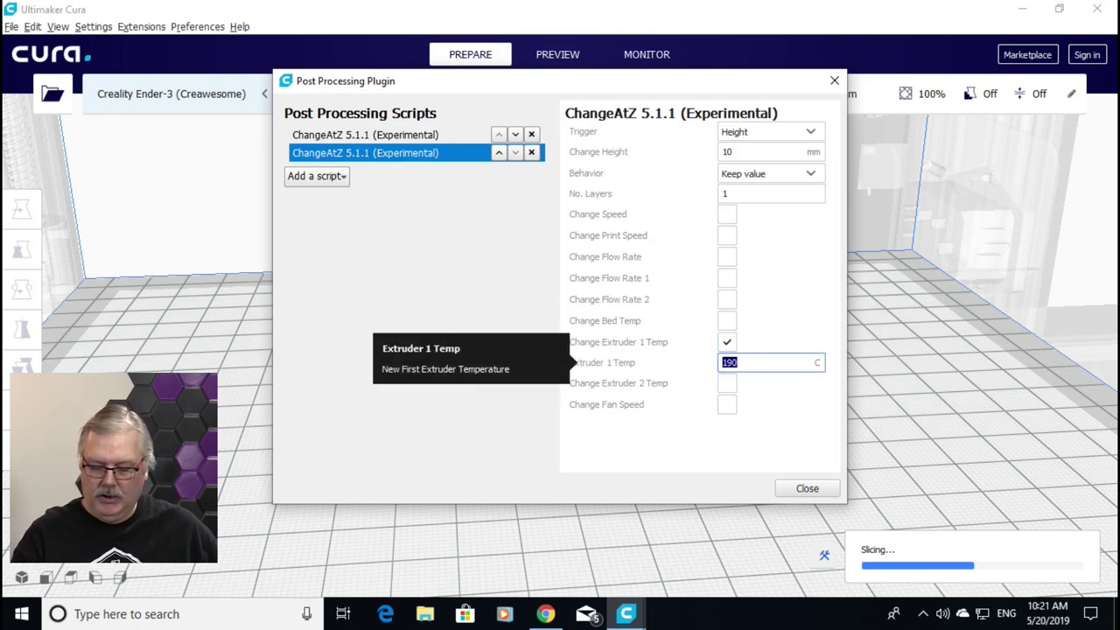
text(230)
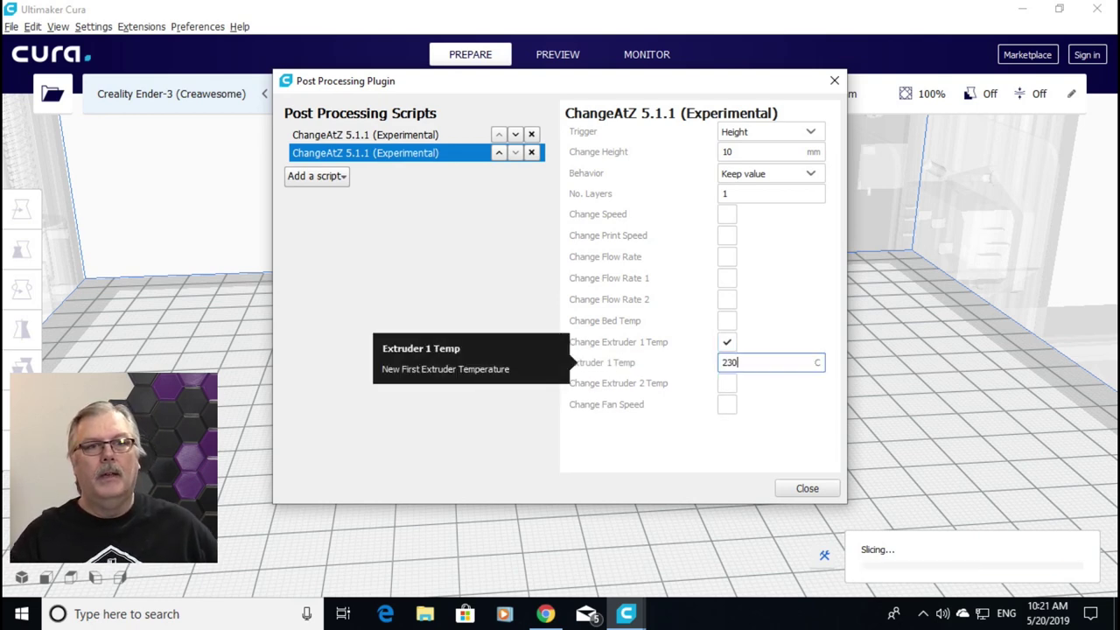
Add a third ChangeAtZ 5.1.1 (Experimental) script and set its change height to 15 mm
click(315, 176)
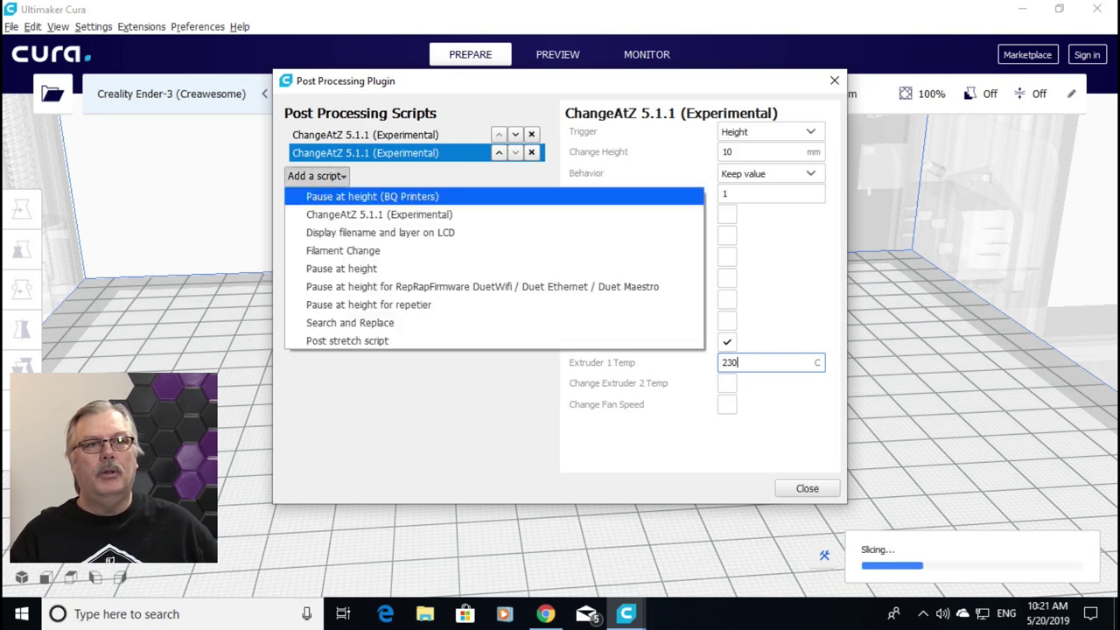
click(363, 215)
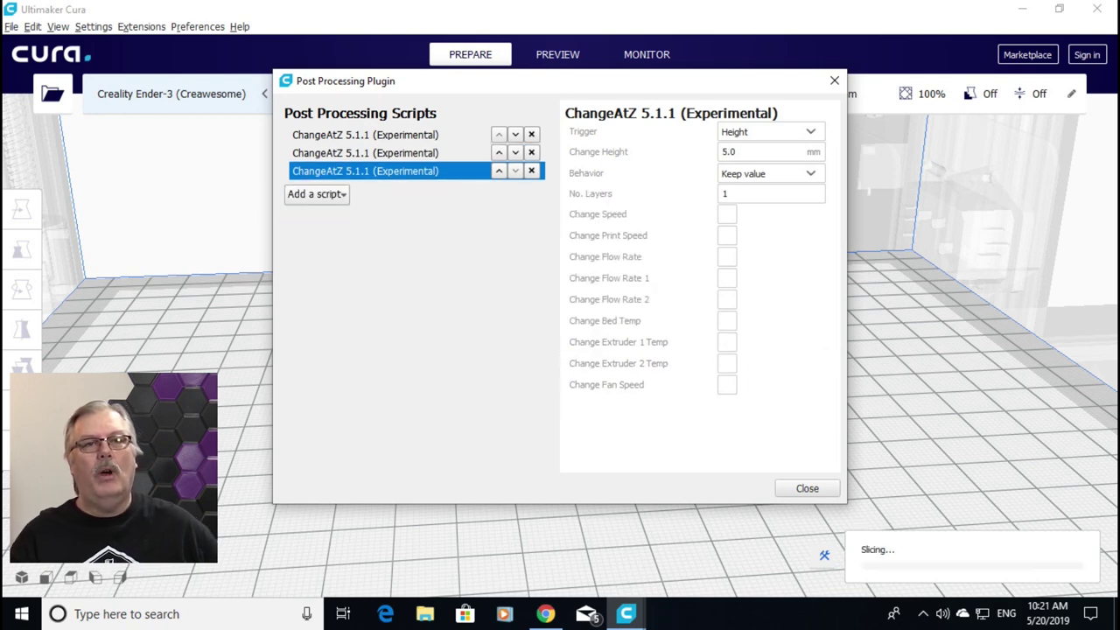
double_click(729, 152)
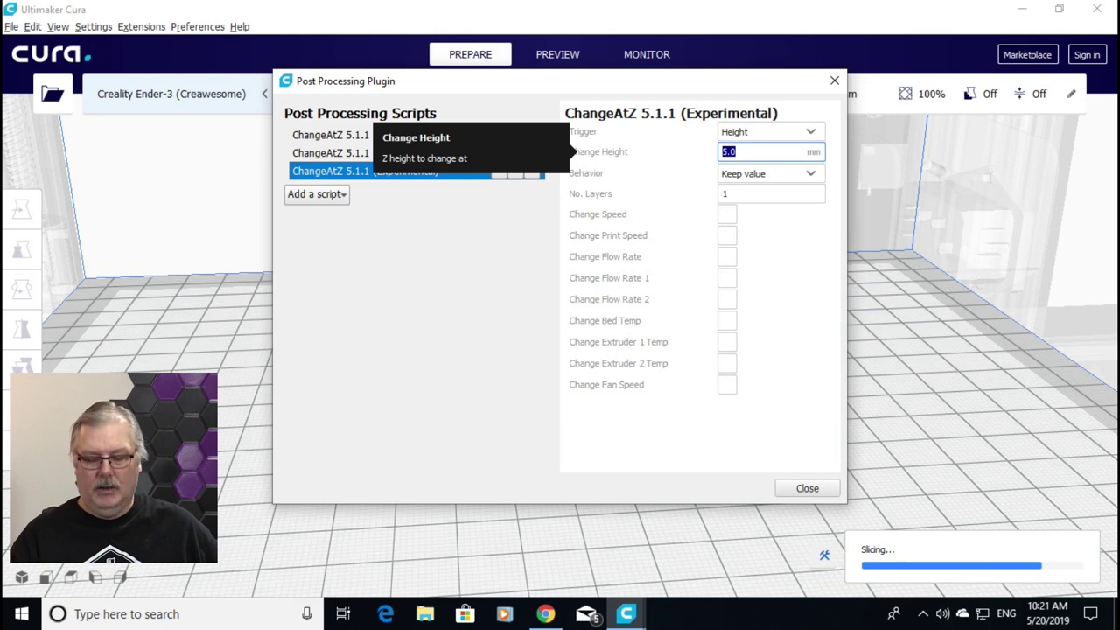
text(15)
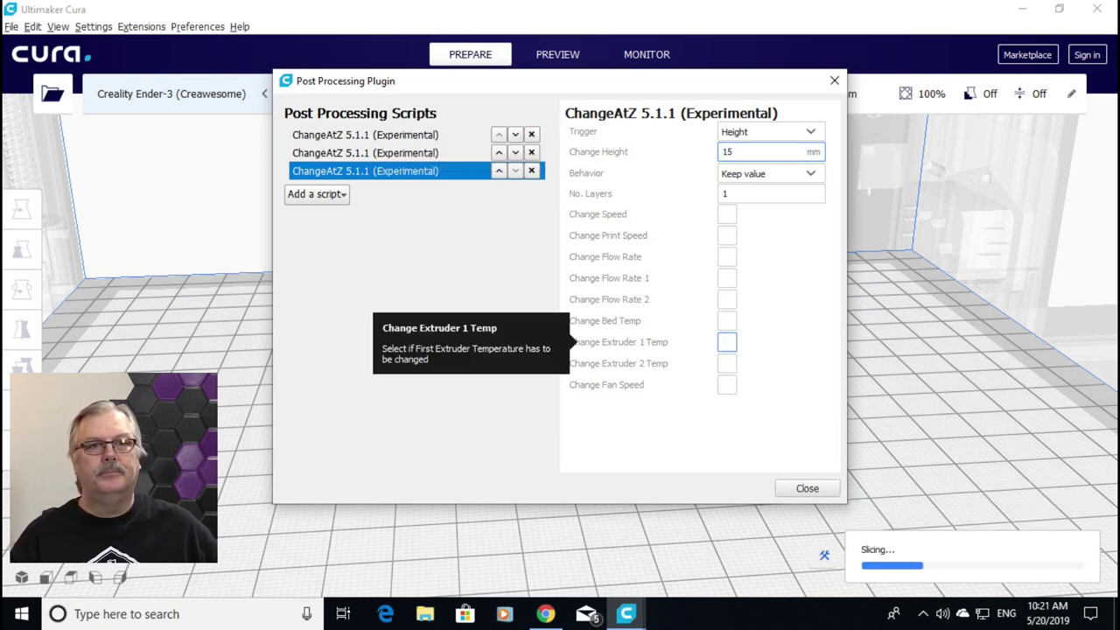
Enable the extruder 1 temperature change in the third ChangeAtZ script and set it to 225 °C
click(726, 342)
double_click(730, 363)
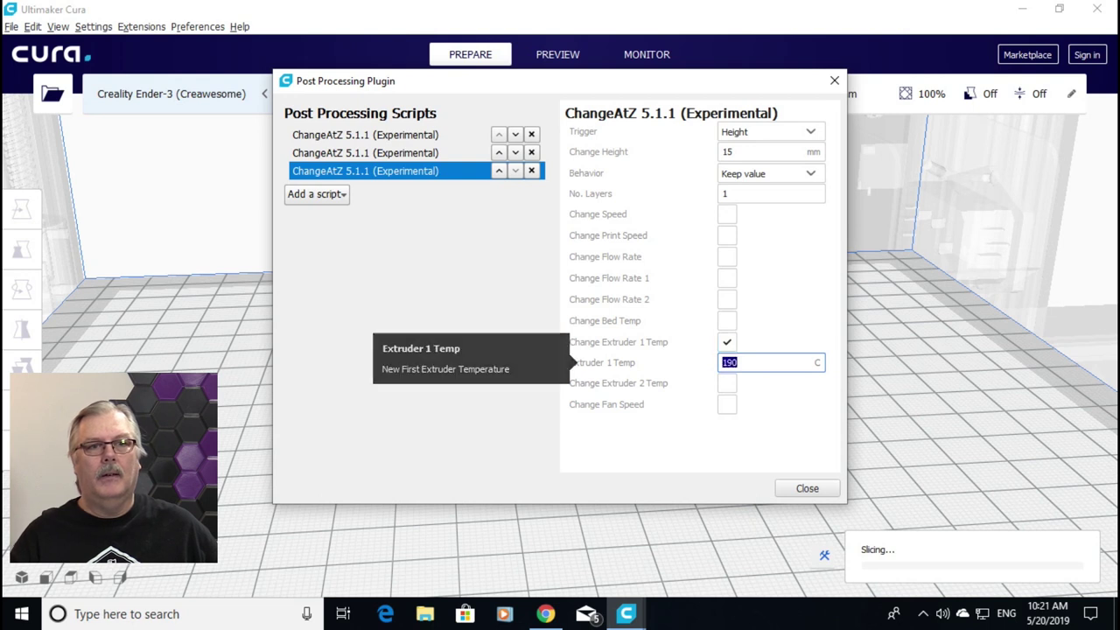
text(225)
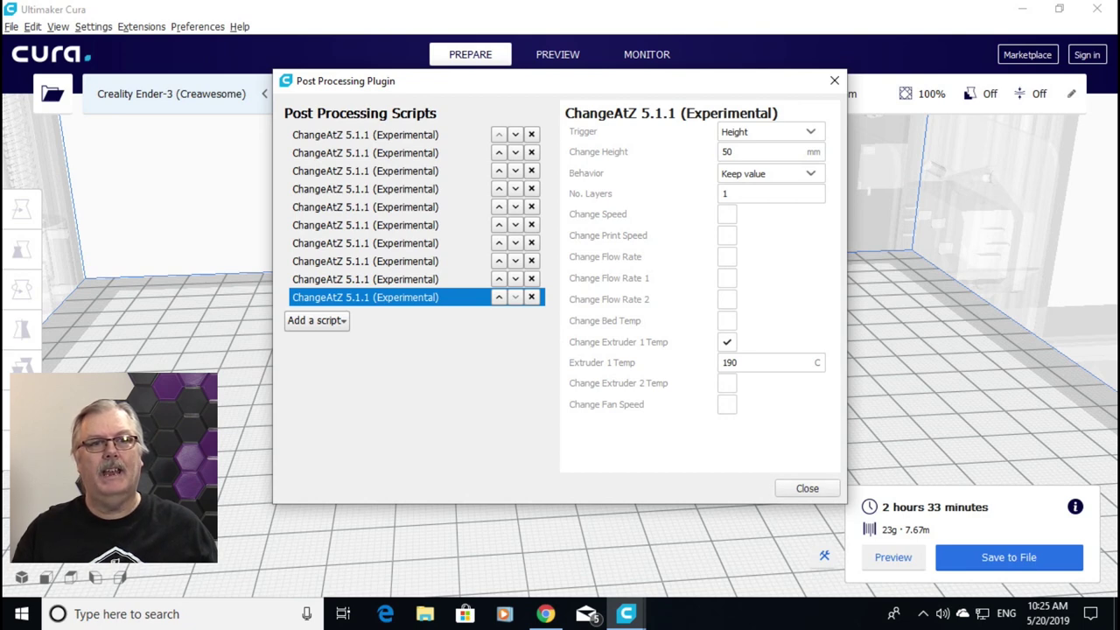
key(Escape)
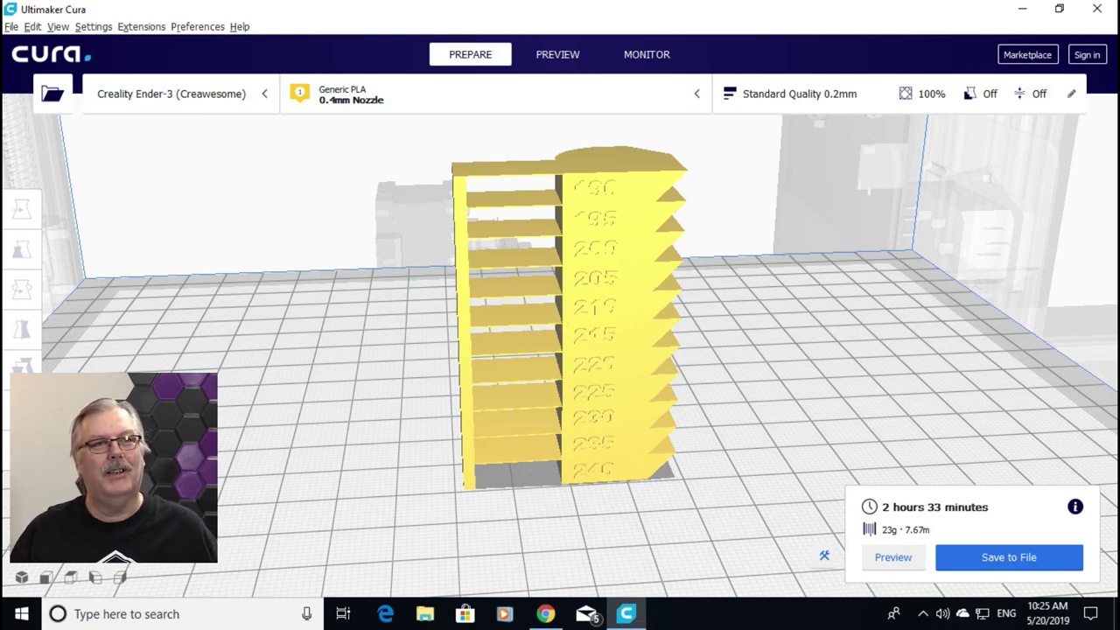
Reopen the post-processing scripts to review the list of ChangeAtZ entries, and close the plugin window
click(141, 26)
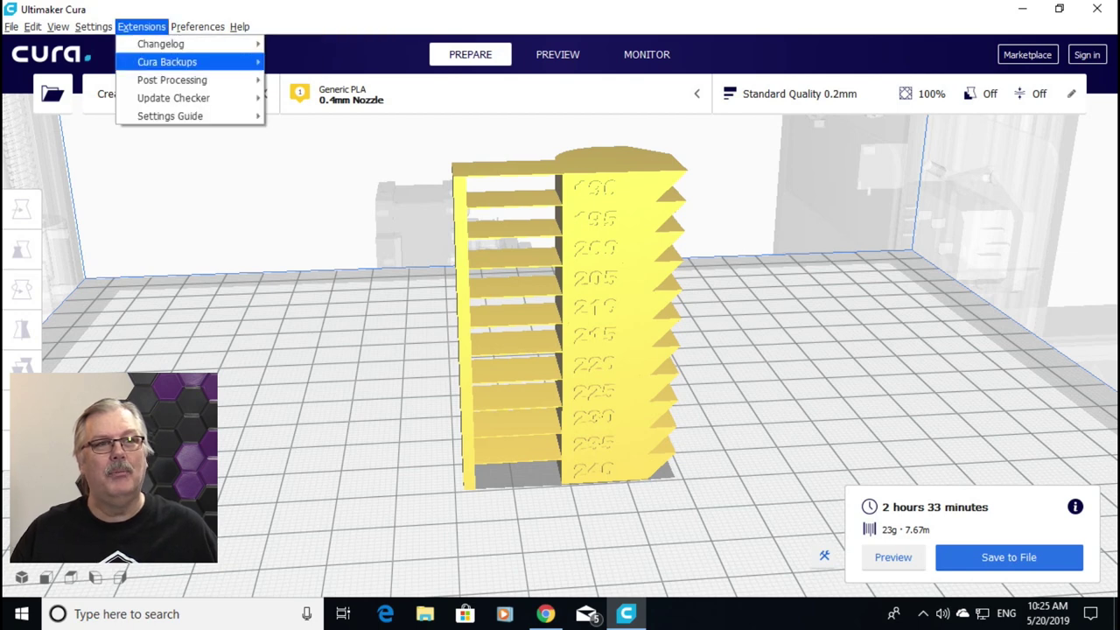
mouse_move(166, 62)
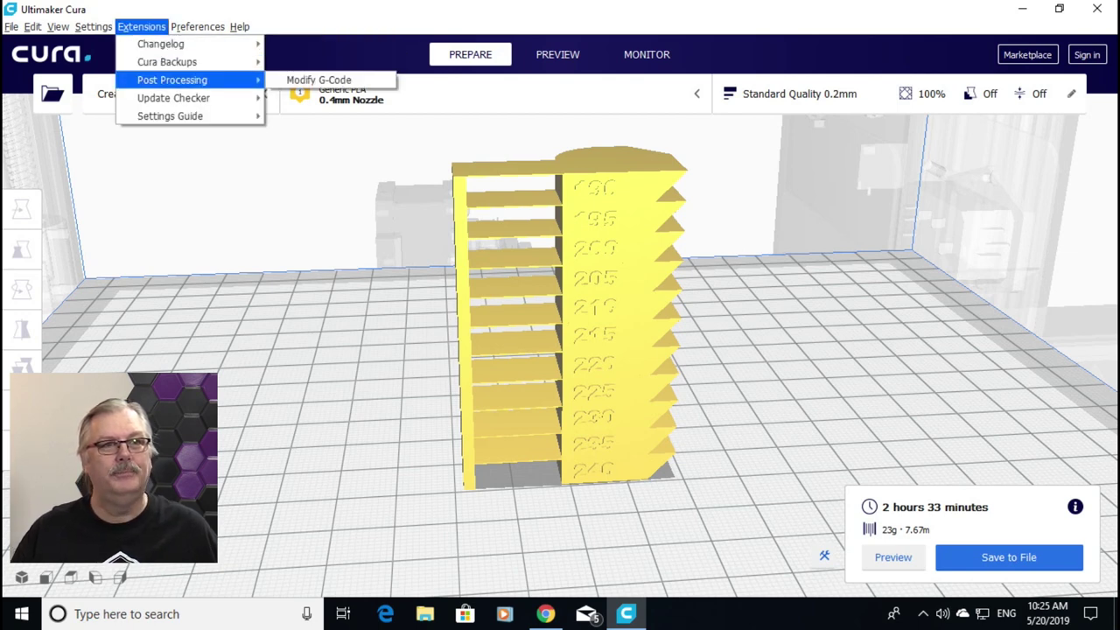
click(338, 78)
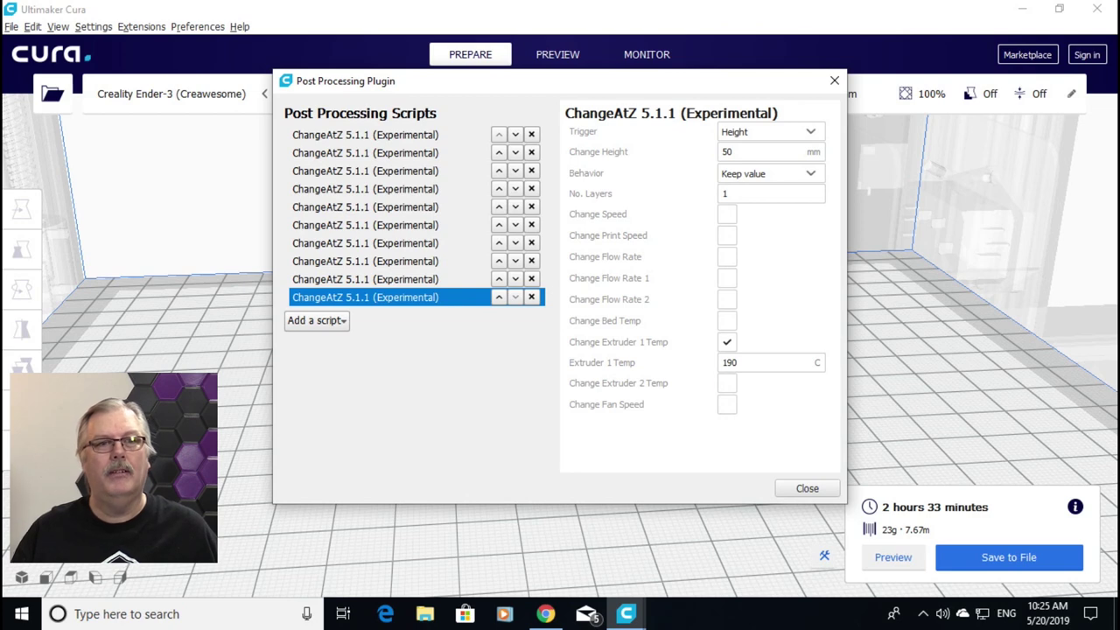
key(Escape)
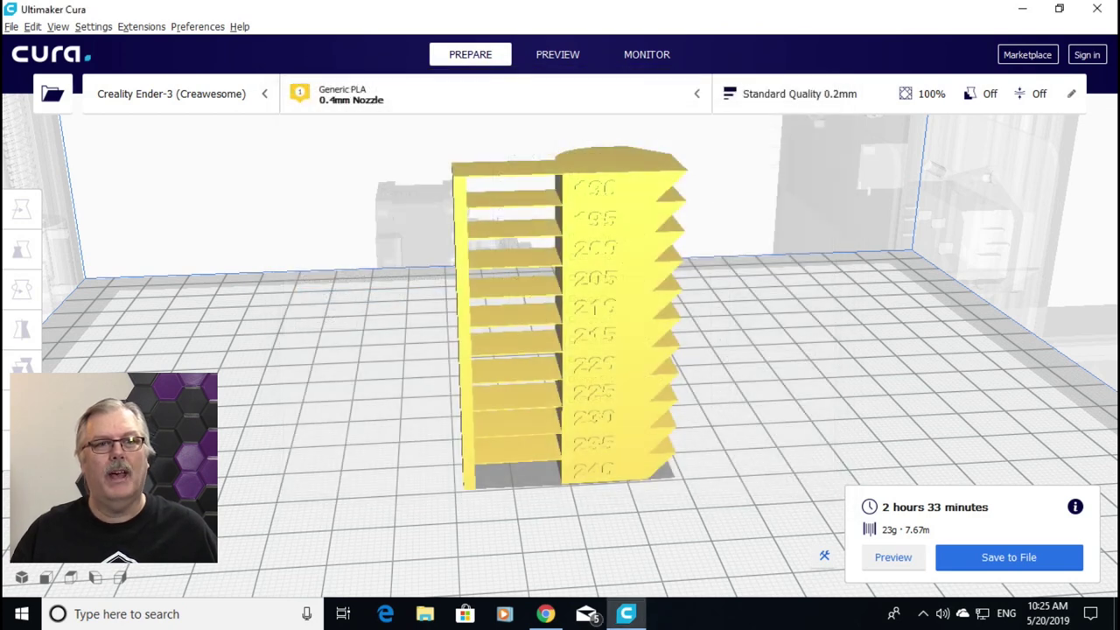